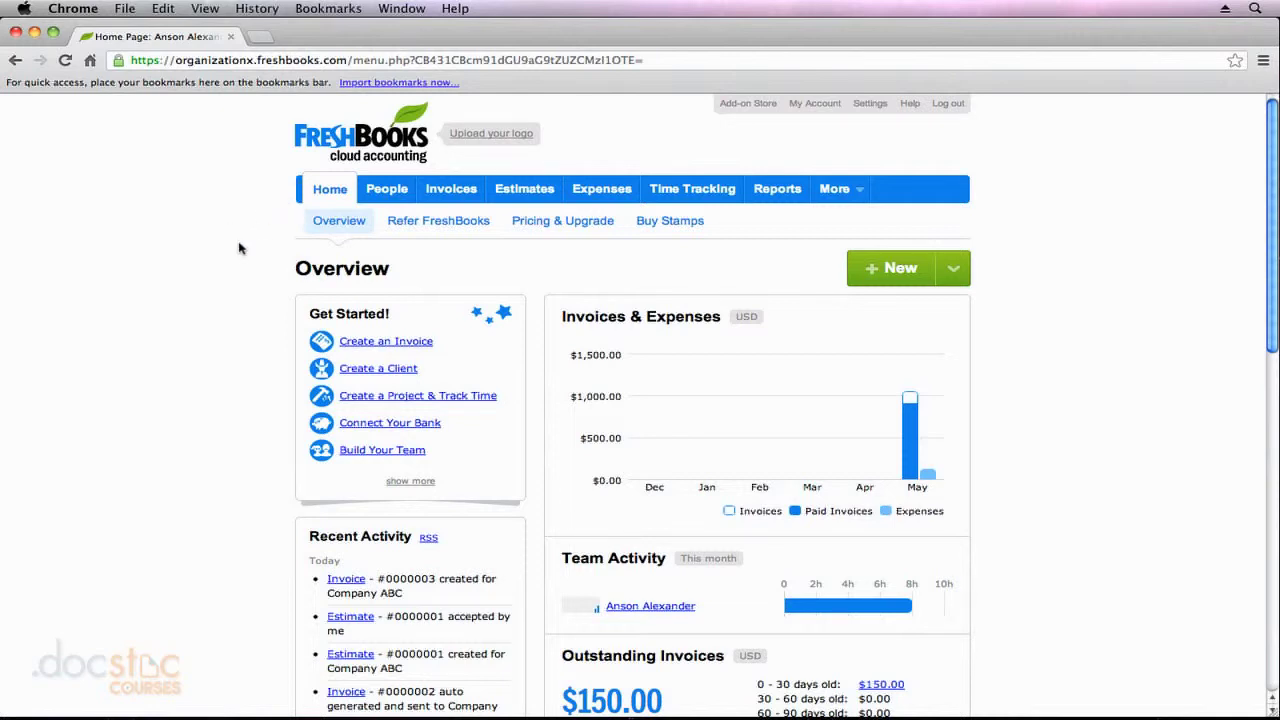
Open Time Tracking's Generate Invoice page, listing Research Project 3 with 8 unbilled hours.
{"action": "scroll", "coordinate": [239, 248], "scroll_direction": "down", "scroll_amount": 1}
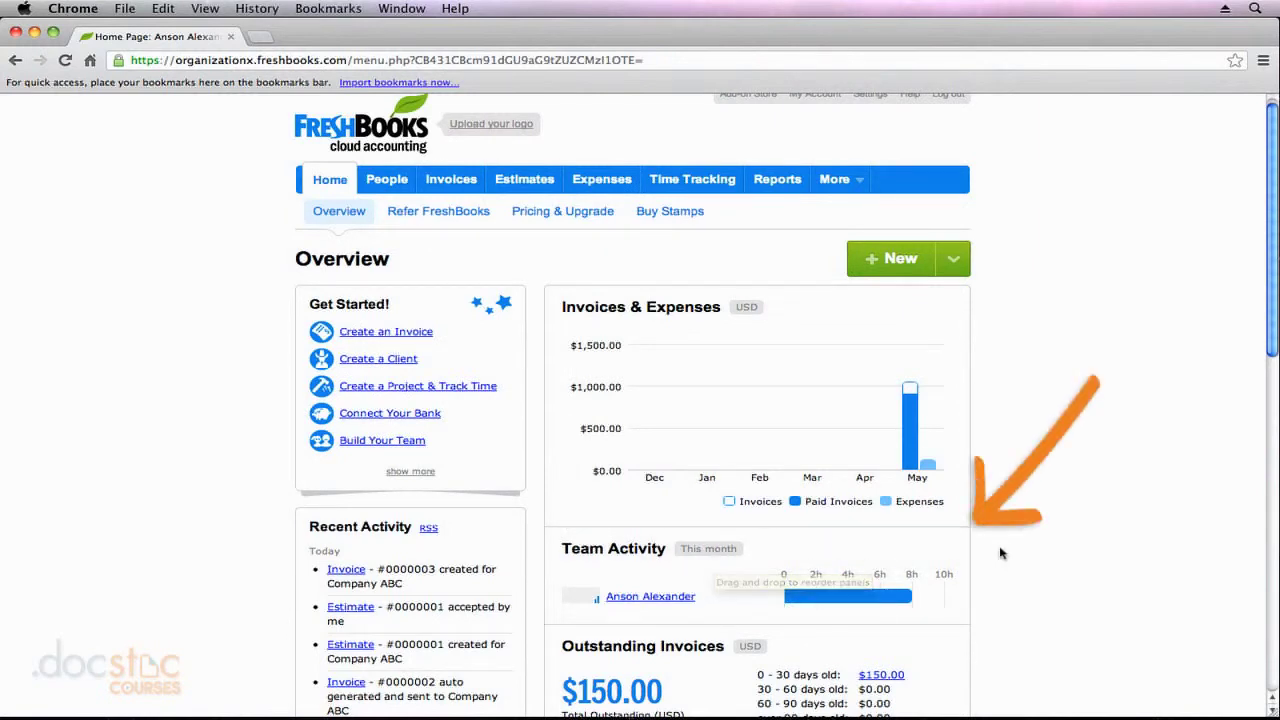
{"action": "scroll", "coordinate": [1001, 553], "scroll_direction": "down", "scroll_amount": 3}
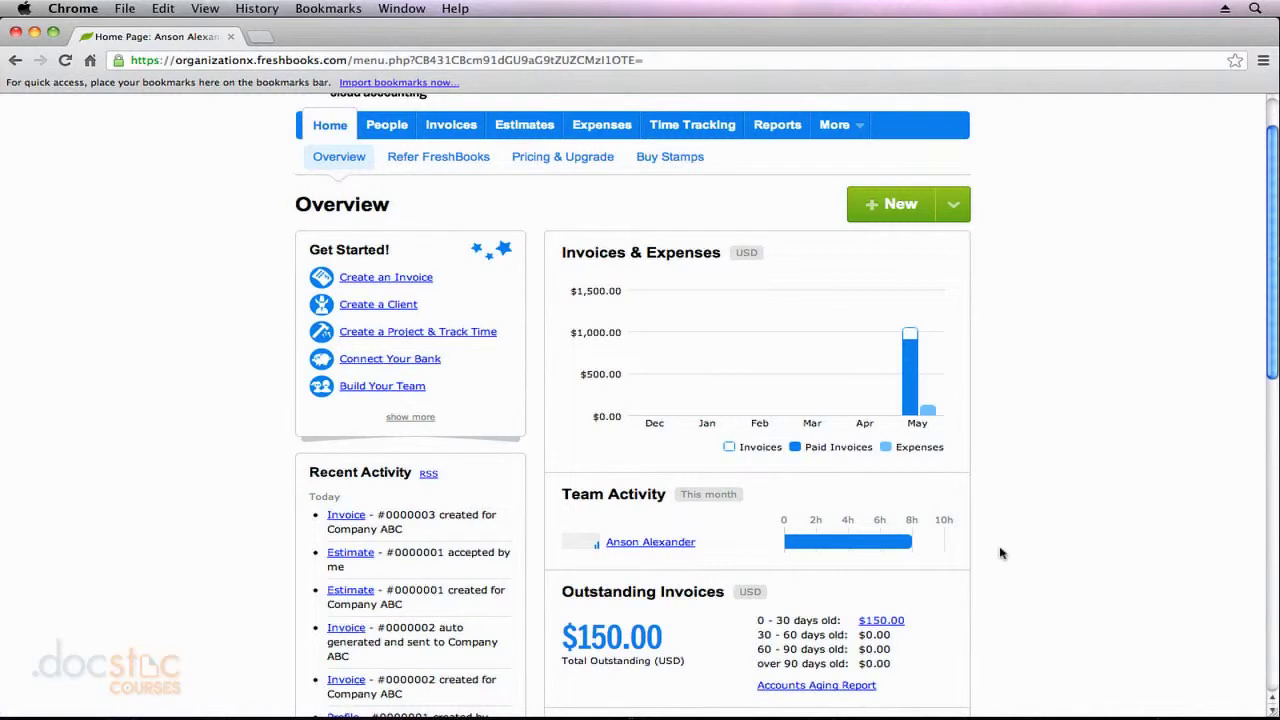
{"action": "left_click", "coordinate": [663, 548]}
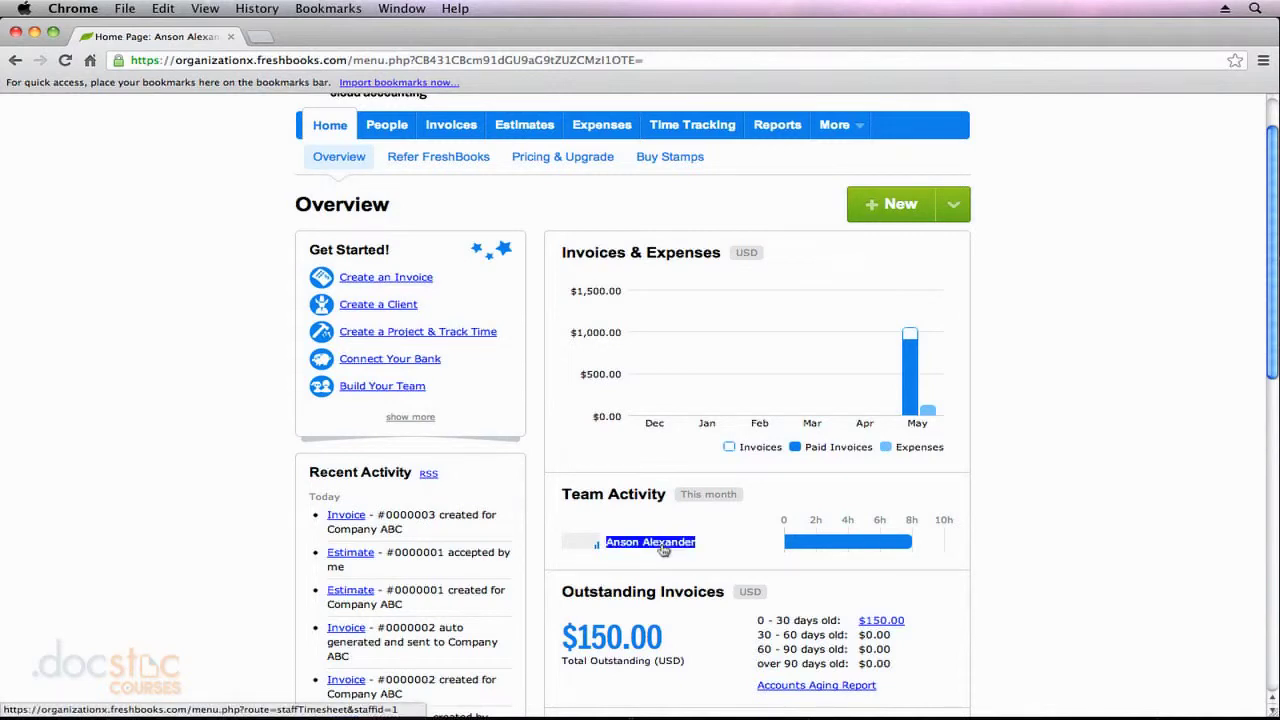
{"action": "mouse_move", "coordinate": [877, 545]}
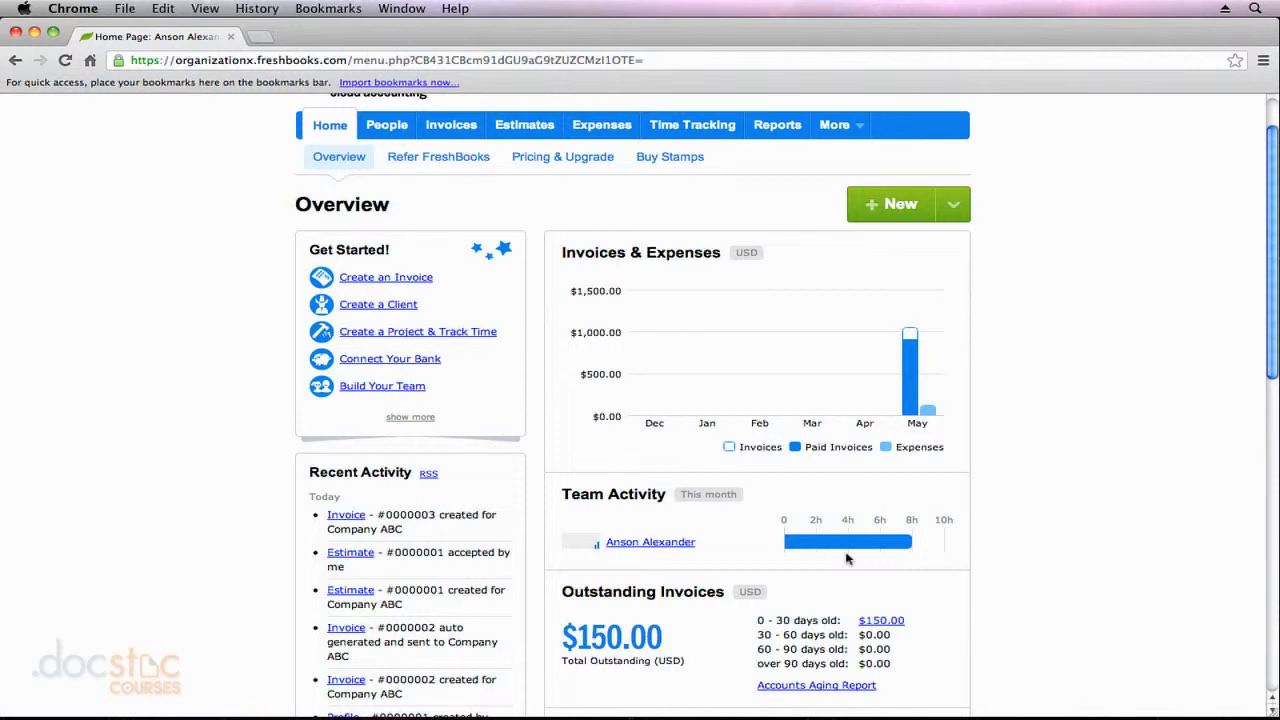
{"action": "left_click", "coordinate": [703, 138]}
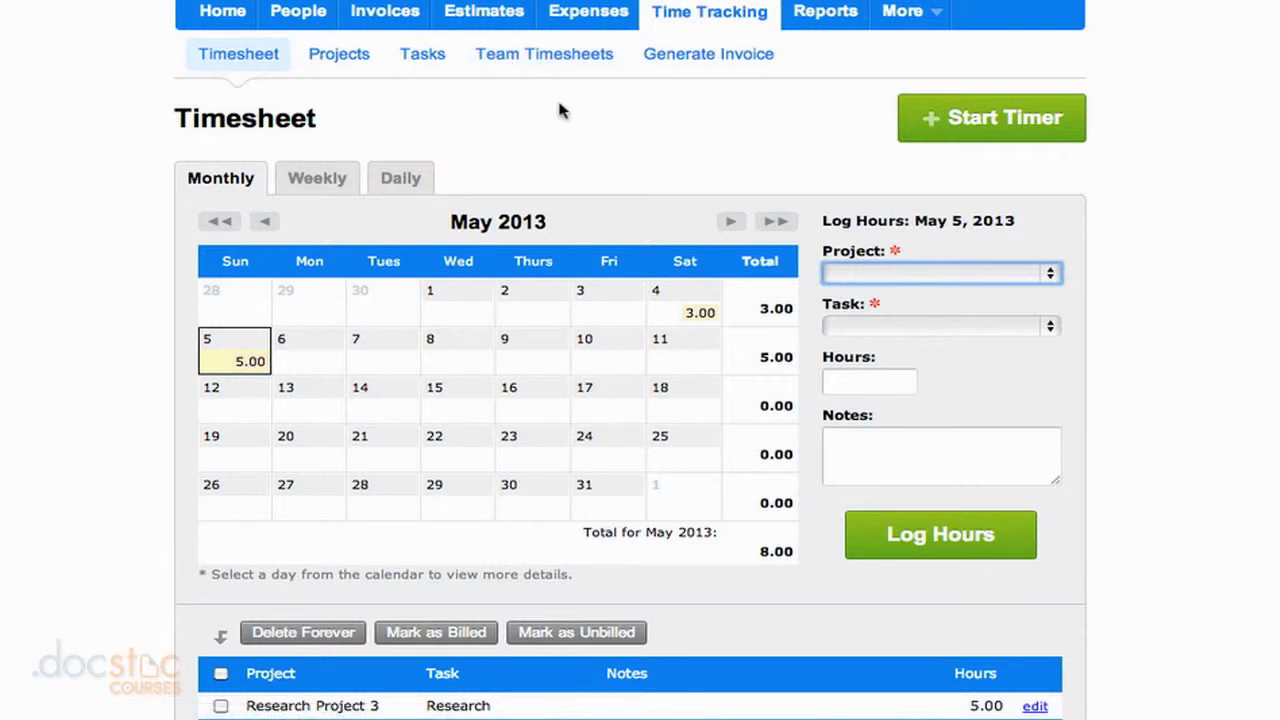
{"action": "left_click", "coordinate": [735, 63]}
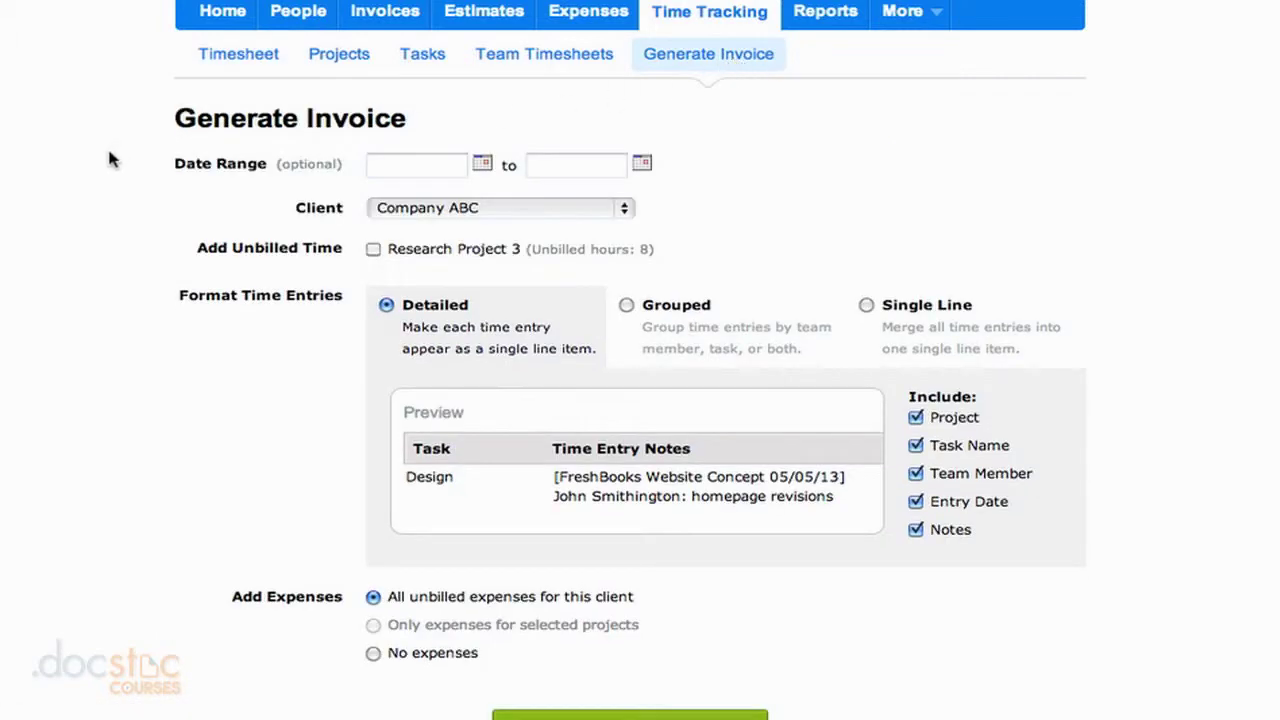
Set the date range to May 1 through May 8, 2013 and keep Company ABC as client.
{"action": "scroll", "coordinate": [107, 150], "scroll_direction": "down", "scroll_amount": 1}
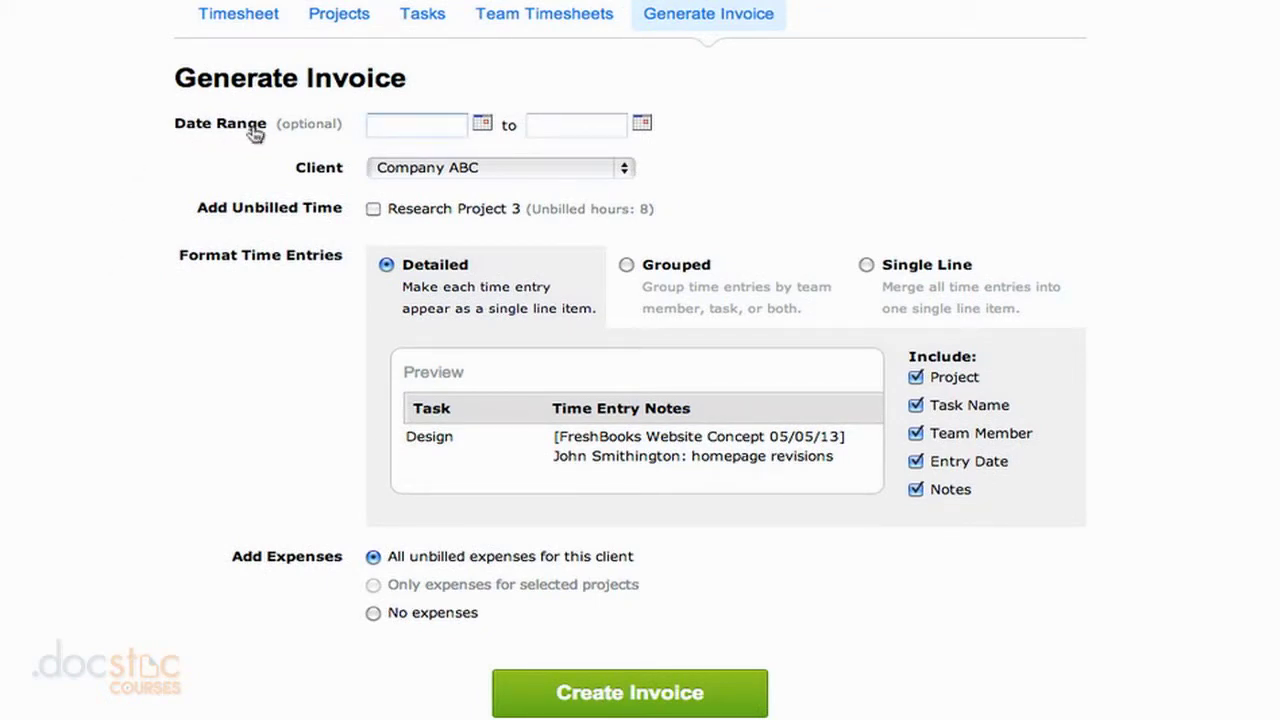
{"action": "left_click", "coordinate": [460, 124]}
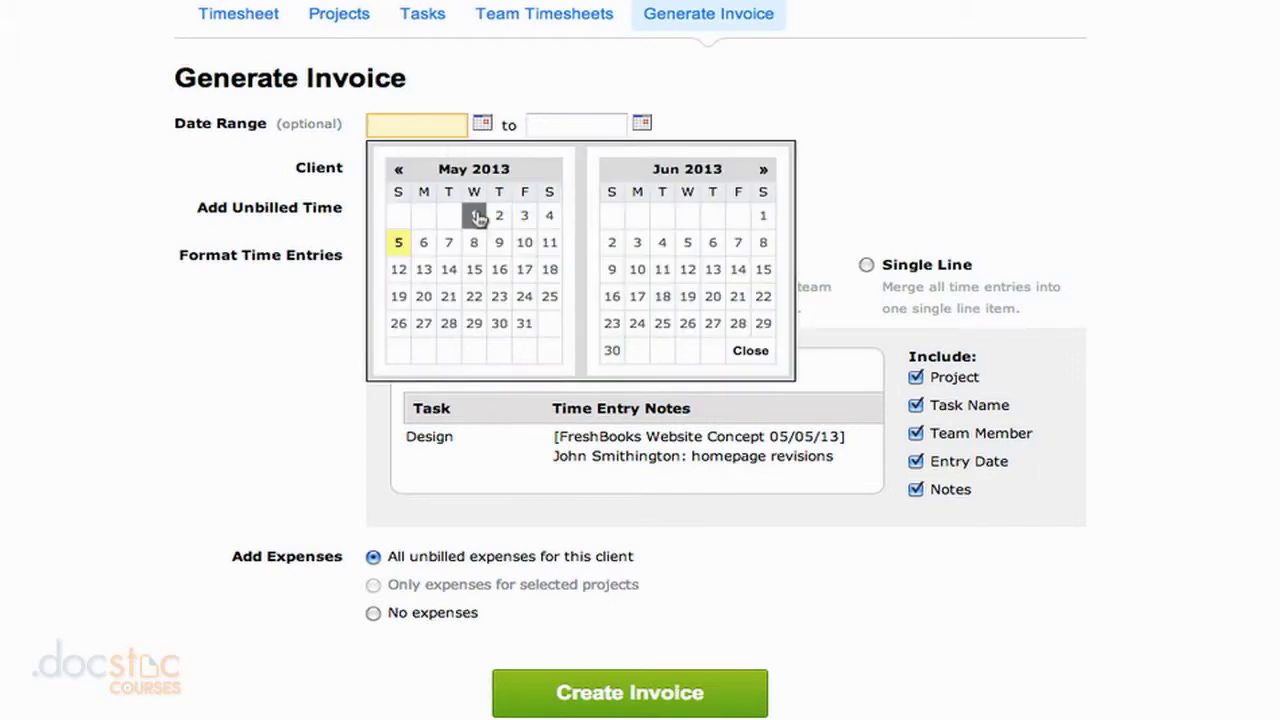
{"action": "left_click", "coordinate": [474, 216]}
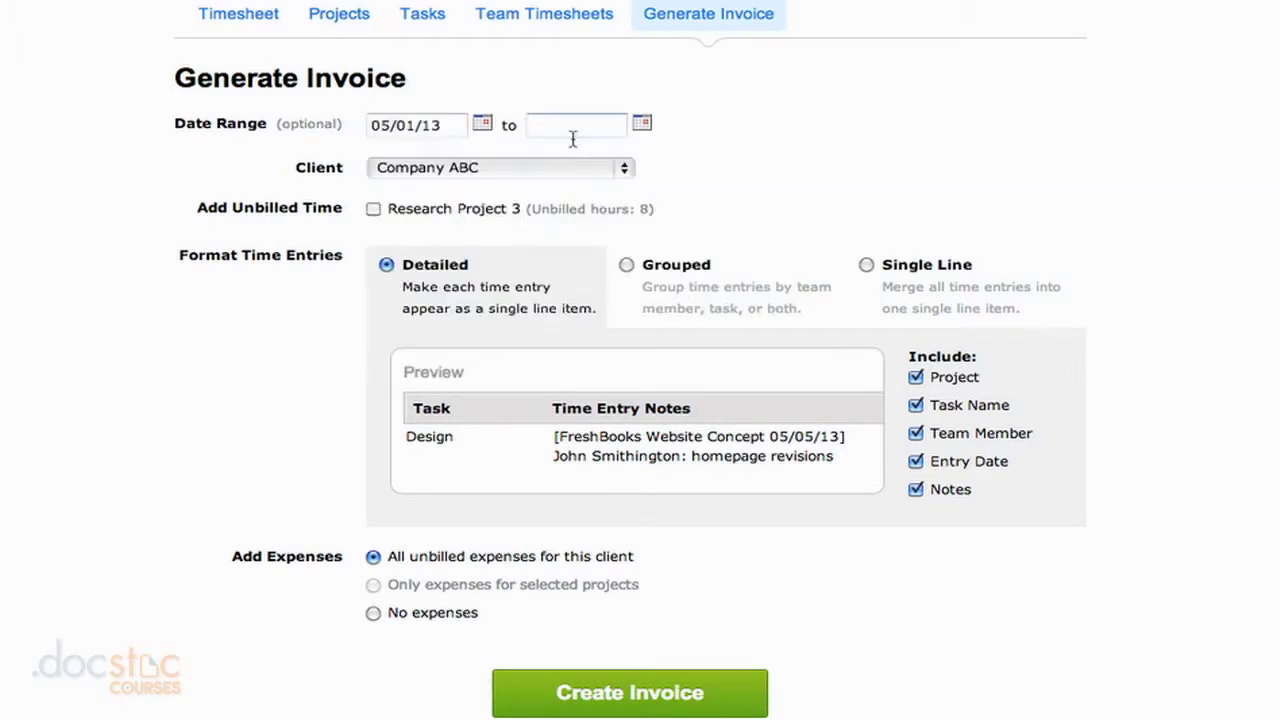
{"action": "left_click", "coordinate": [571, 126]}
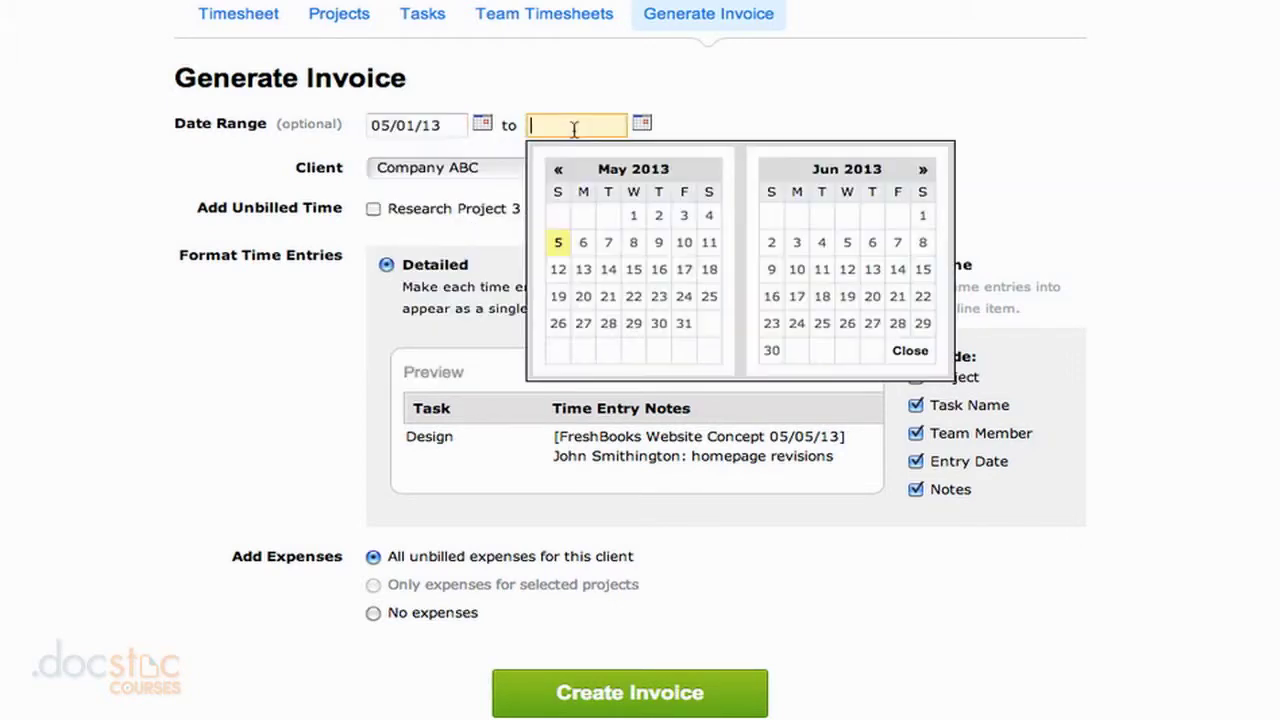
{"action": "left_click", "coordinate": [633, 242]}
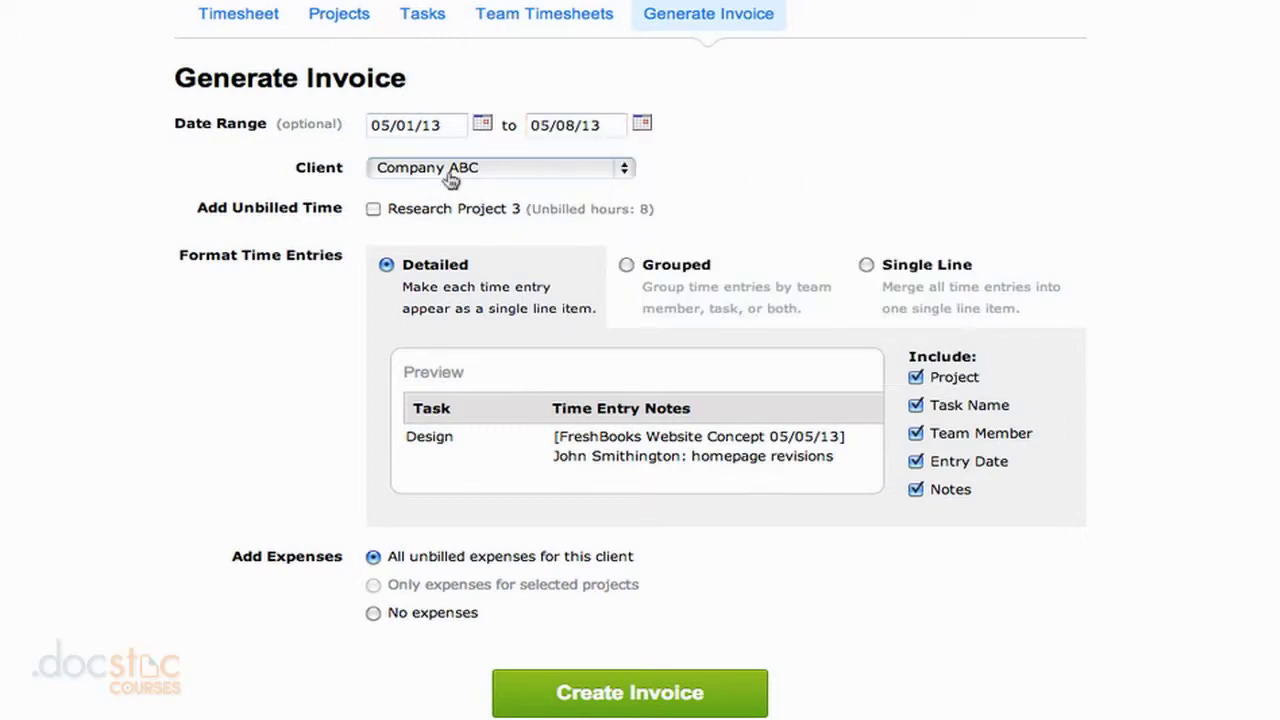
{"action": "left_click", "coordinate": [541, 176]}
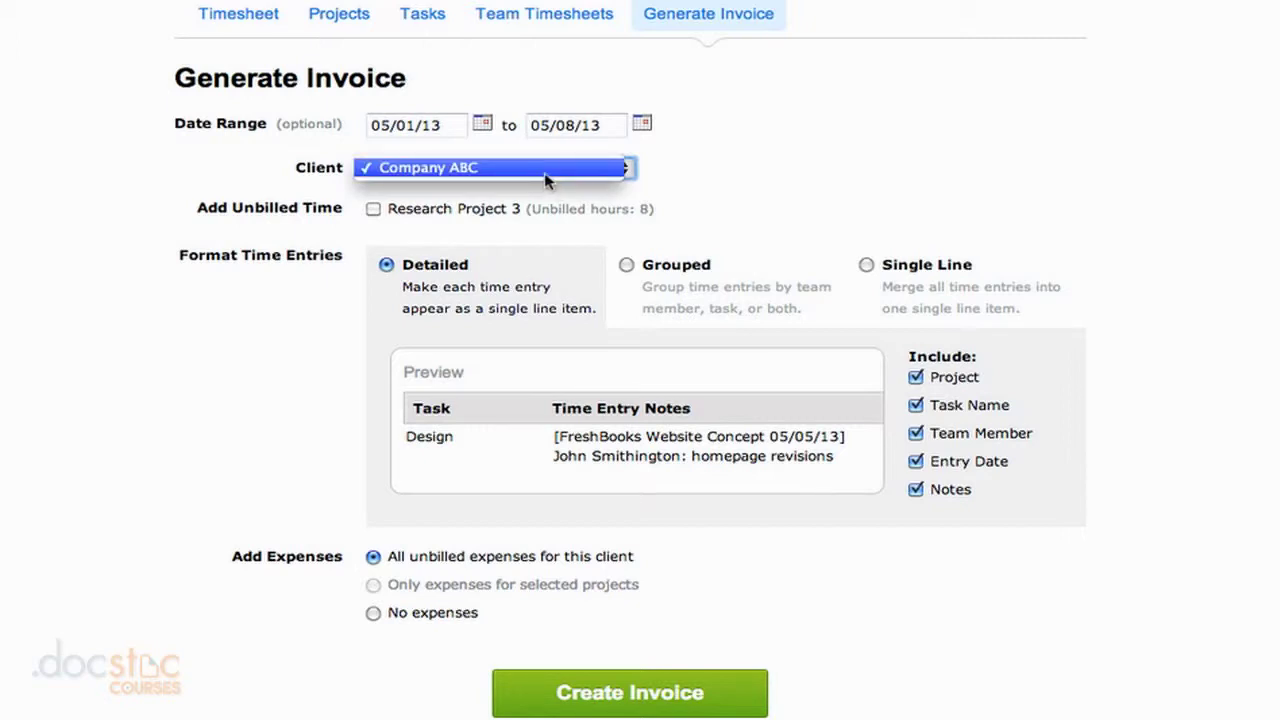
{"action": "left_click", "coordinate": [719, 167]}
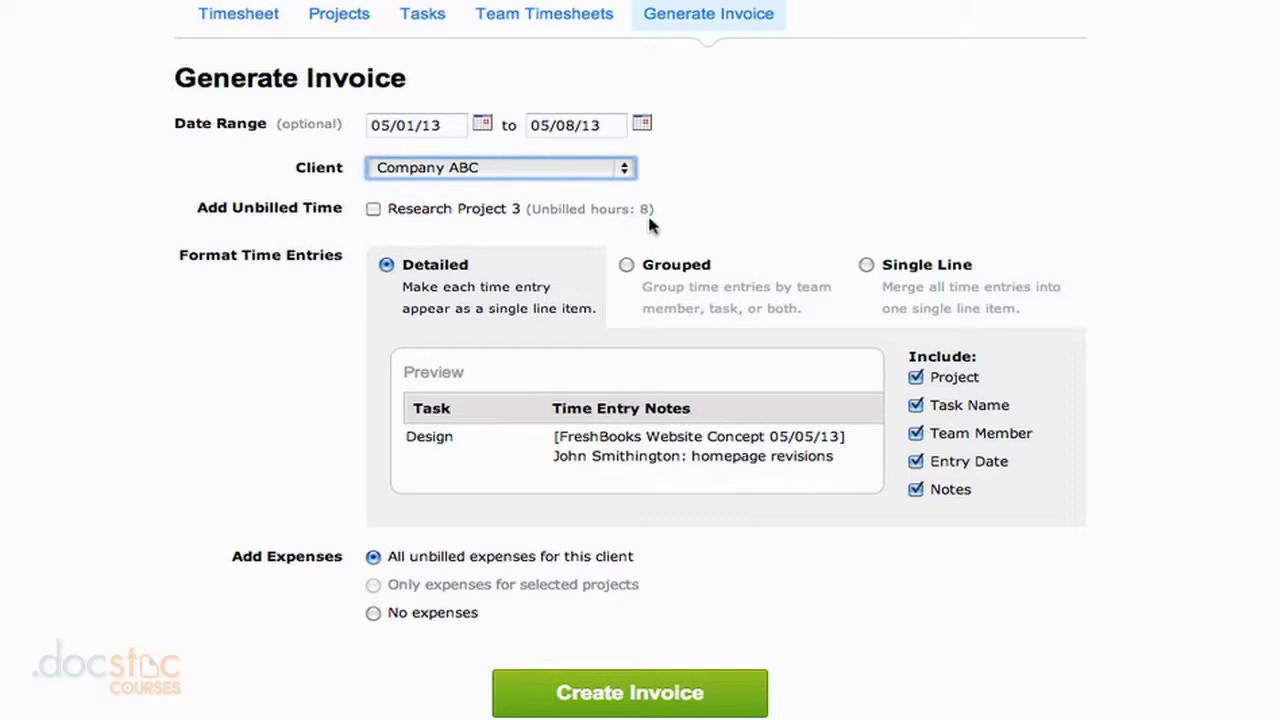
Include Research Project 3's unbilled time, group the entries, and exclude team member names.
{"action": "left_click", "coordinate": [374, 210]}
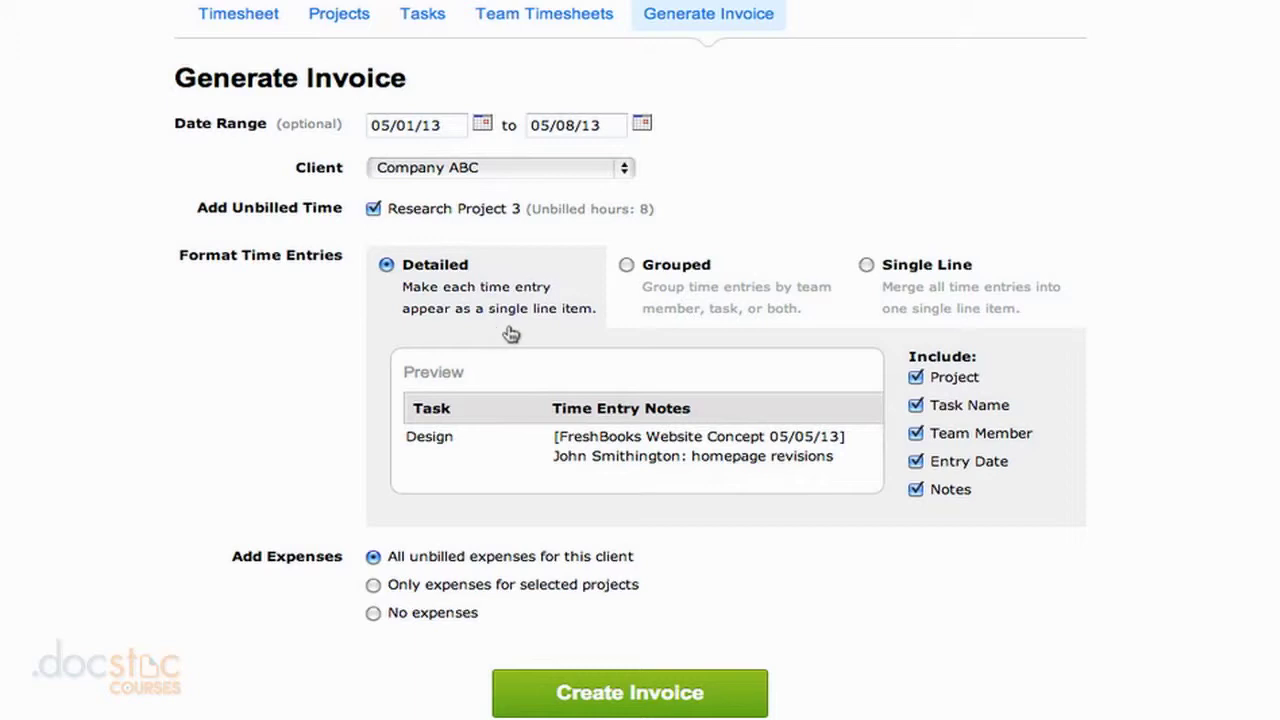
{"action": "left_click", "coordinate": [627, 266]}
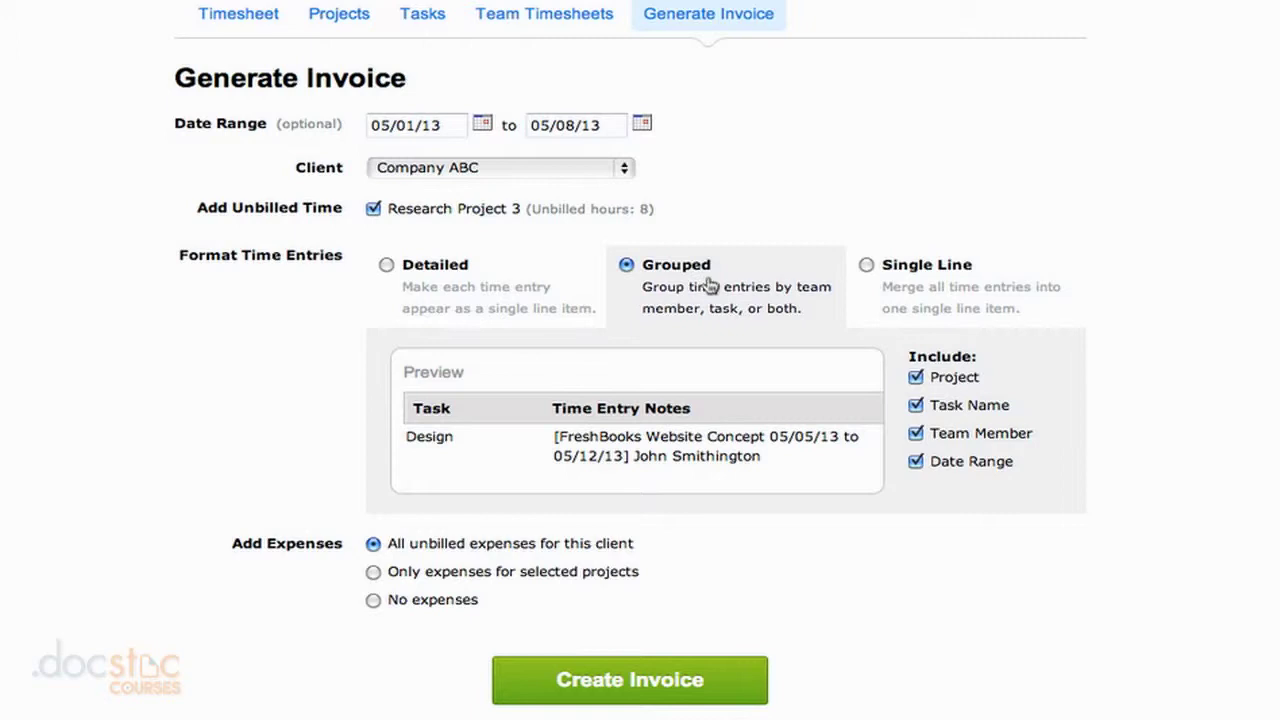
{"action": "left_click", "coordinate": [916, 436]}
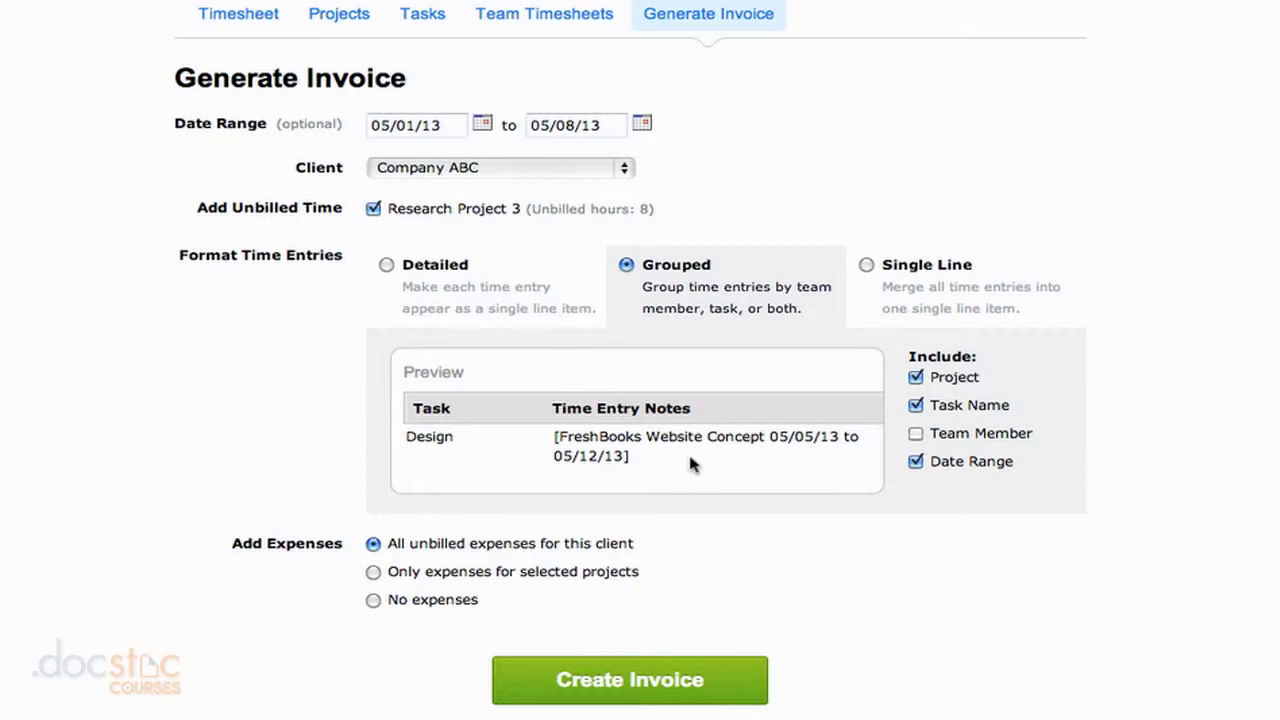
{"action": "left_click", "coordinate": [915, 434]}
{"action": "left_click", "coordinate": [916, 436]}
Limit expenses to selected projects and create invoice 0000004 for Company ABC.
{"action": "left_click", "coordinate": [373, 572]}
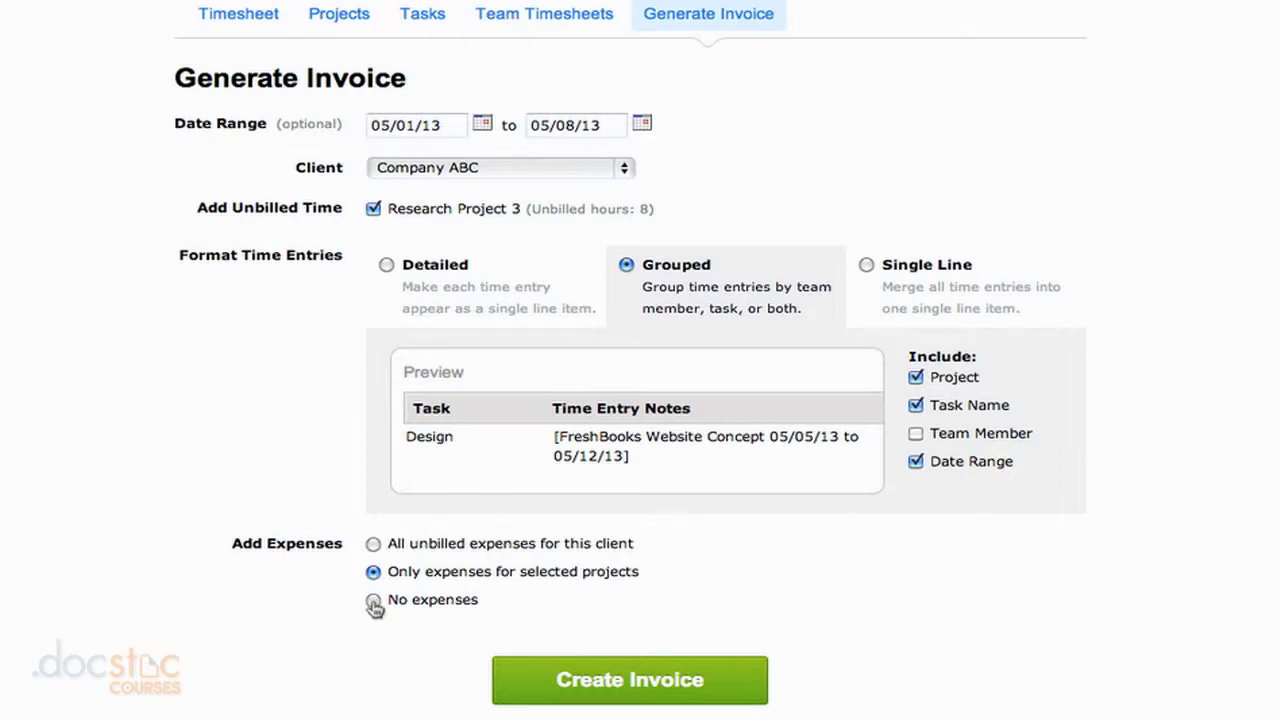
{"action": "left_click", "coordinate": [373, 601]}
{"action": "left_click", "coordinate": [372, 573]}
{"action": "left_click", "coordinate": [672, 681]}
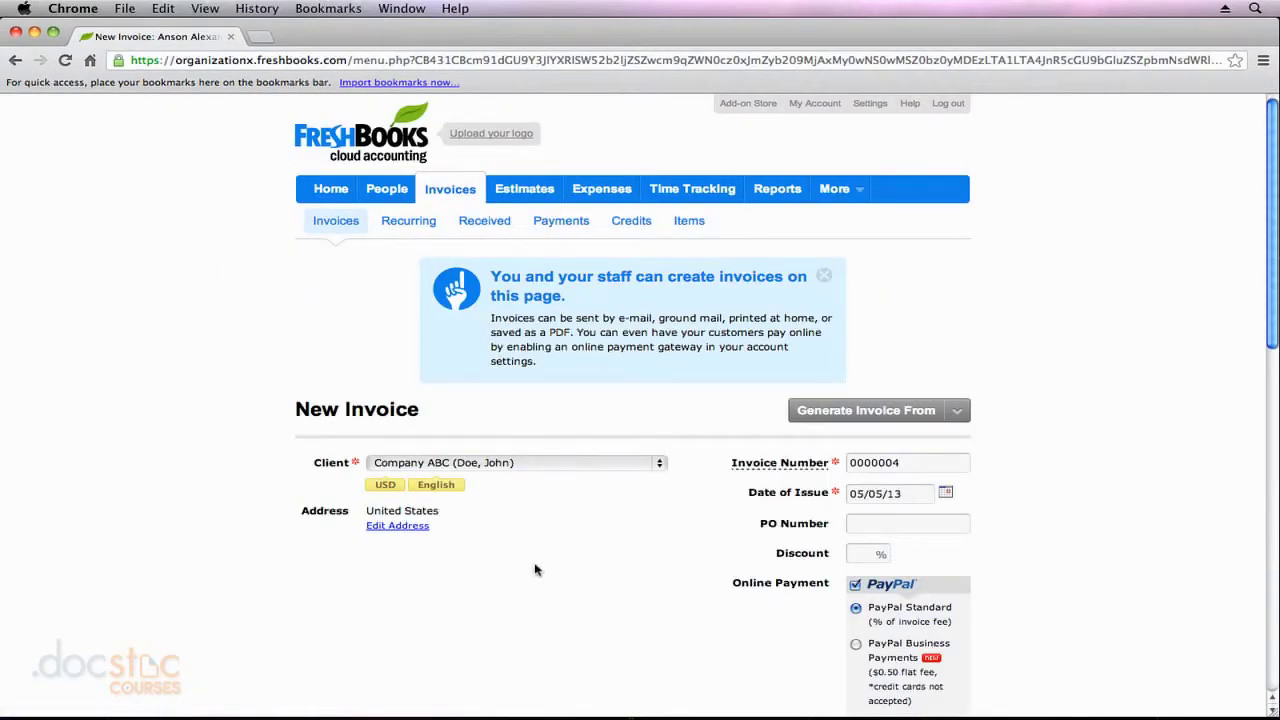
Turn off PayPal online payment on the invoice and bring the Research and Copyright lines into view.
{"action": "scroll", "coordinate": [489, 420], "scroll_direction": "down", "scroll_amount": 1}
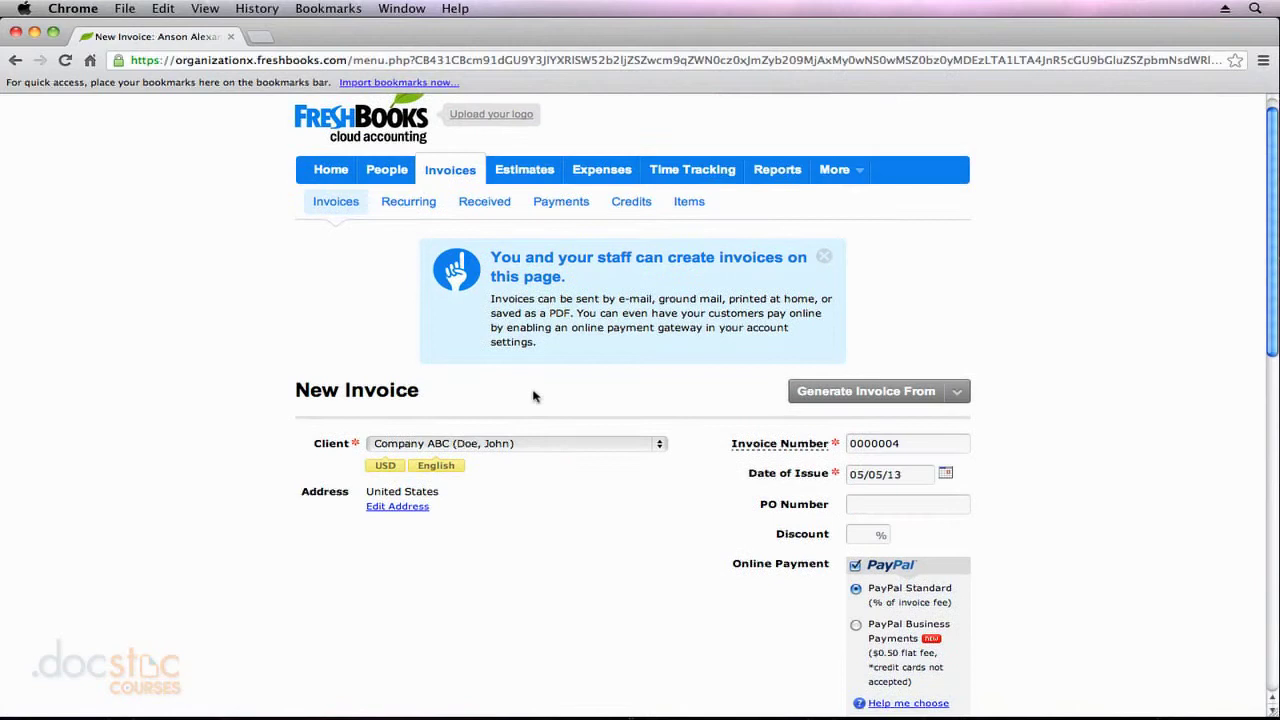
{"action": "scroll", "coordinate": [636, 497], "scroll_direction": "down", "scroll_amount": 1}
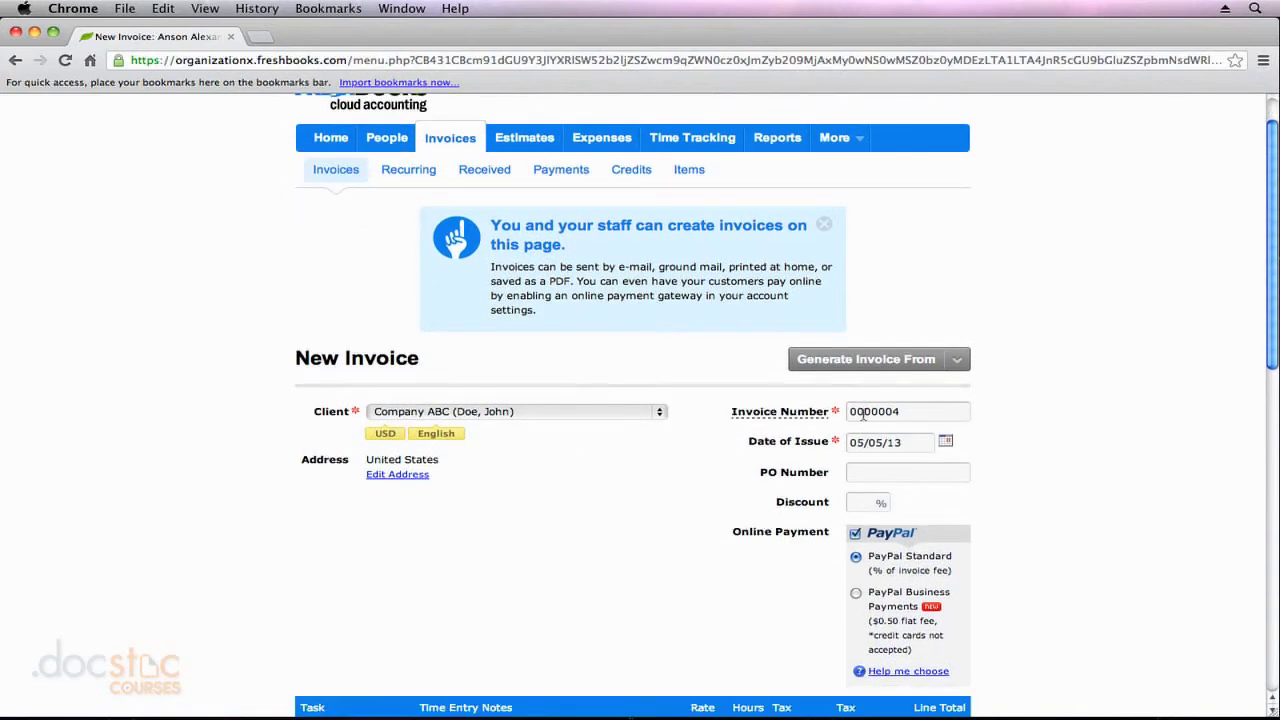
{"action": "left_click", "coordinate": [855, 536]}
{"action": "scroll", "coordinate": [560, 400], "scroll_direction": "down", "scroll_amount": 2}
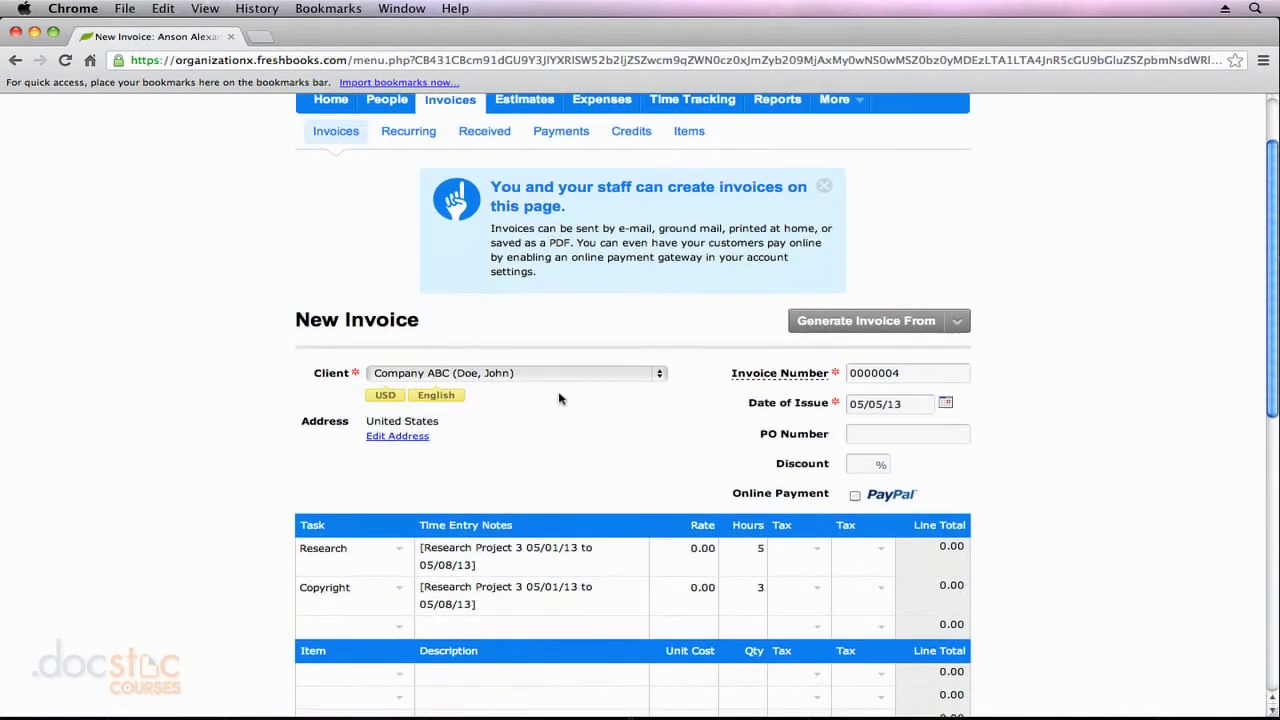
{"action": "scroll", "coordinate": [270, 460], "scroll_direction": "down", "scroll_amount": 3}
{"action": "mouse_move", "coordinate": [354, 452]}
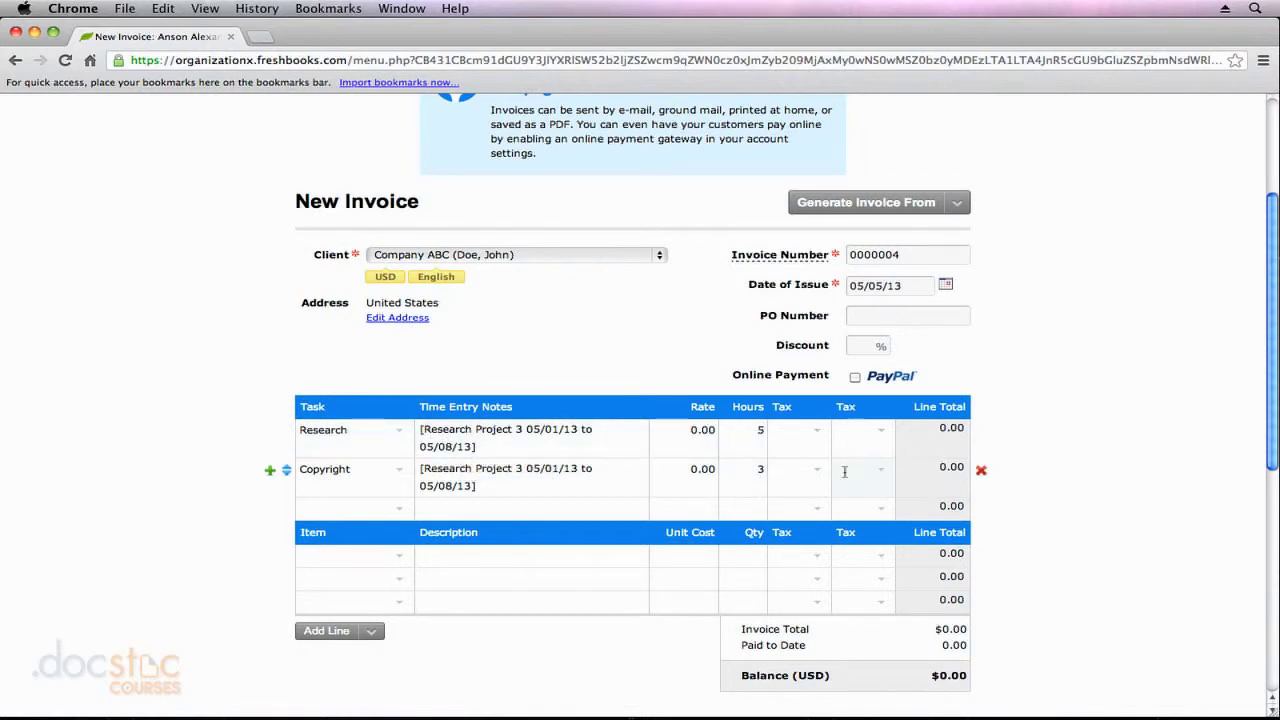
Enter rates of 30.00 for Research and 35.00 for Copyright, giving line totals 150.00 and 105.00.
{"action": "left_click", "coordinate": [700, 430]}
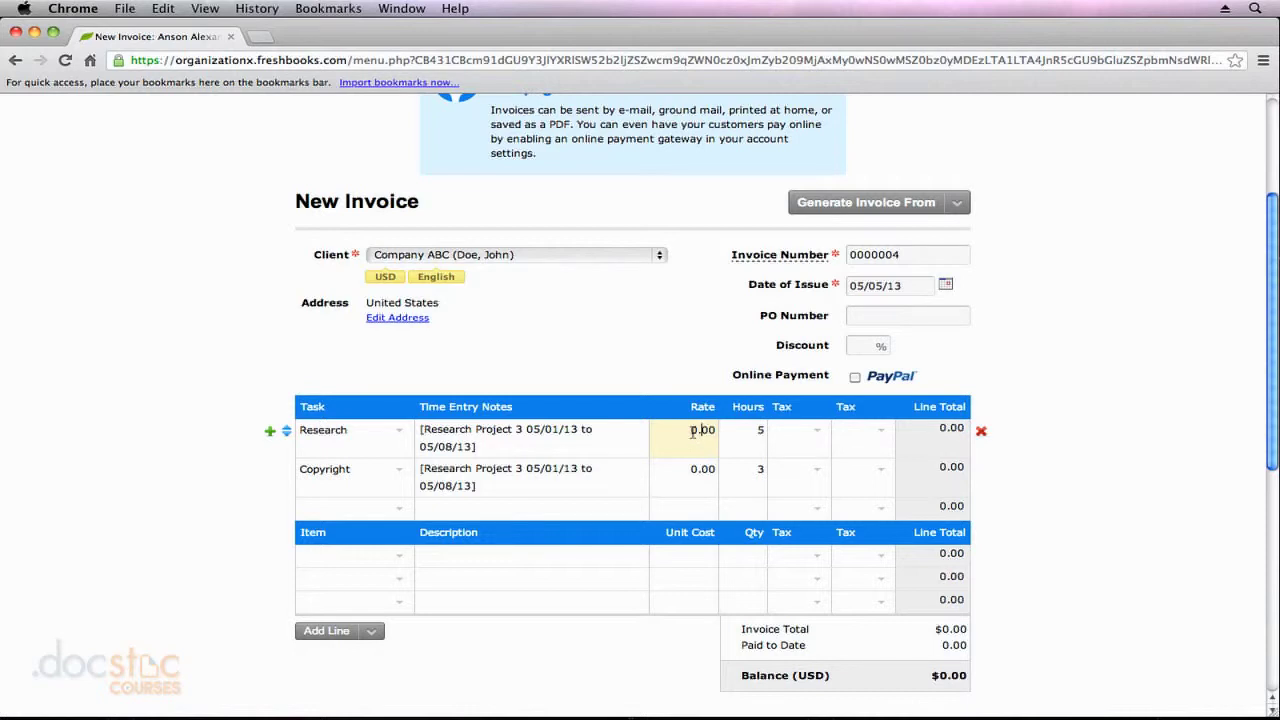
{"action": "left_click_drag", "start_coordinate": [690, 431], "coordinate": [718, 432]}
{"action": "type", "text": "30"}
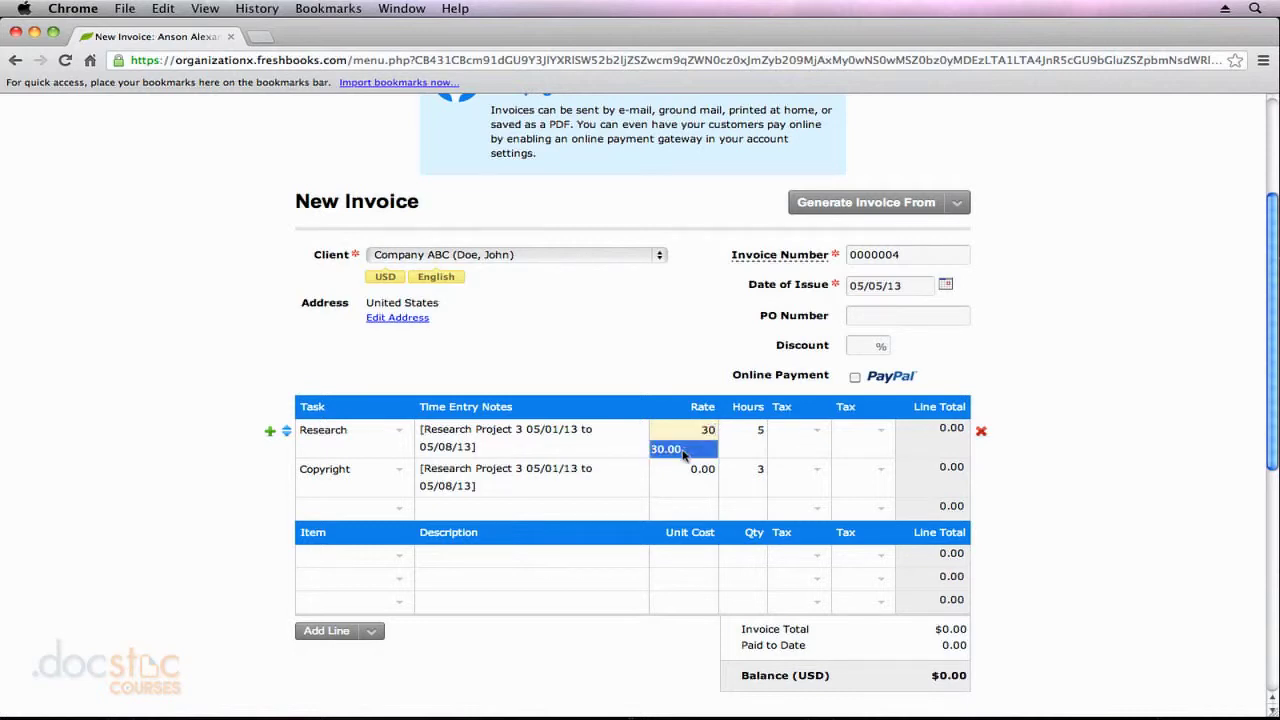
{"action": "left_click", "coordinate": [676, 449]}
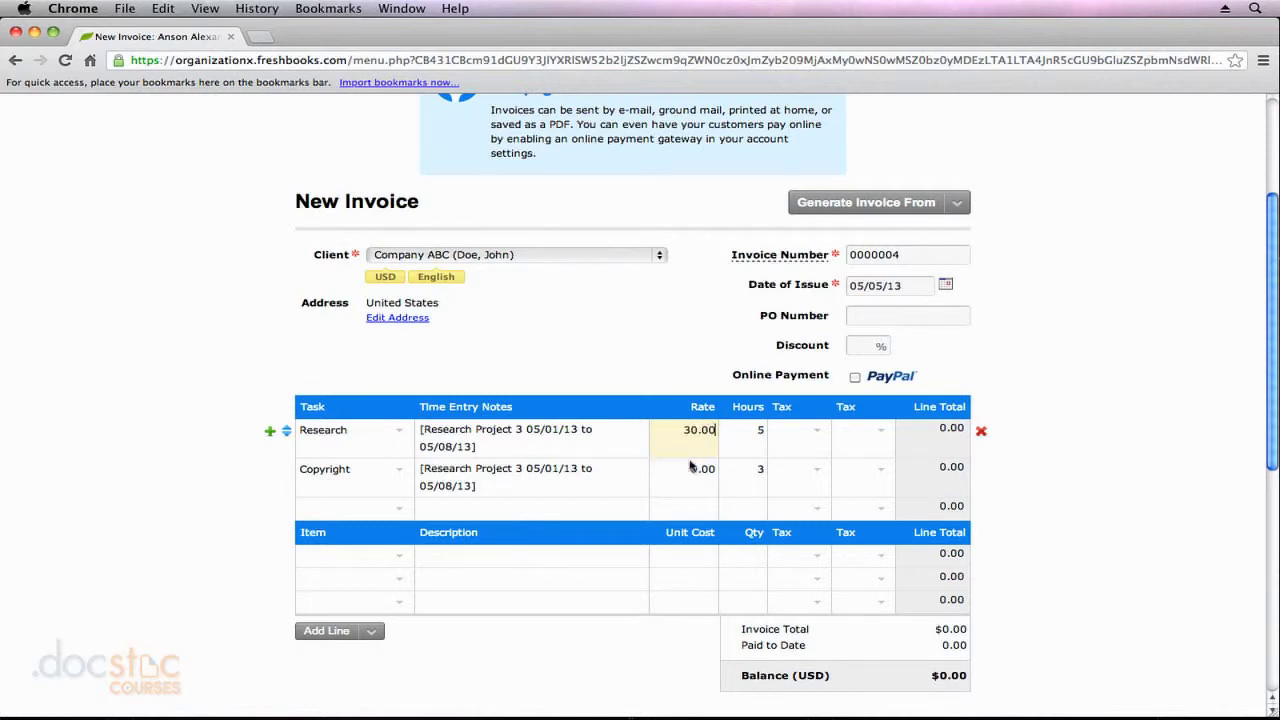
{"action": "left_click", "coordinate": [697, 475]}
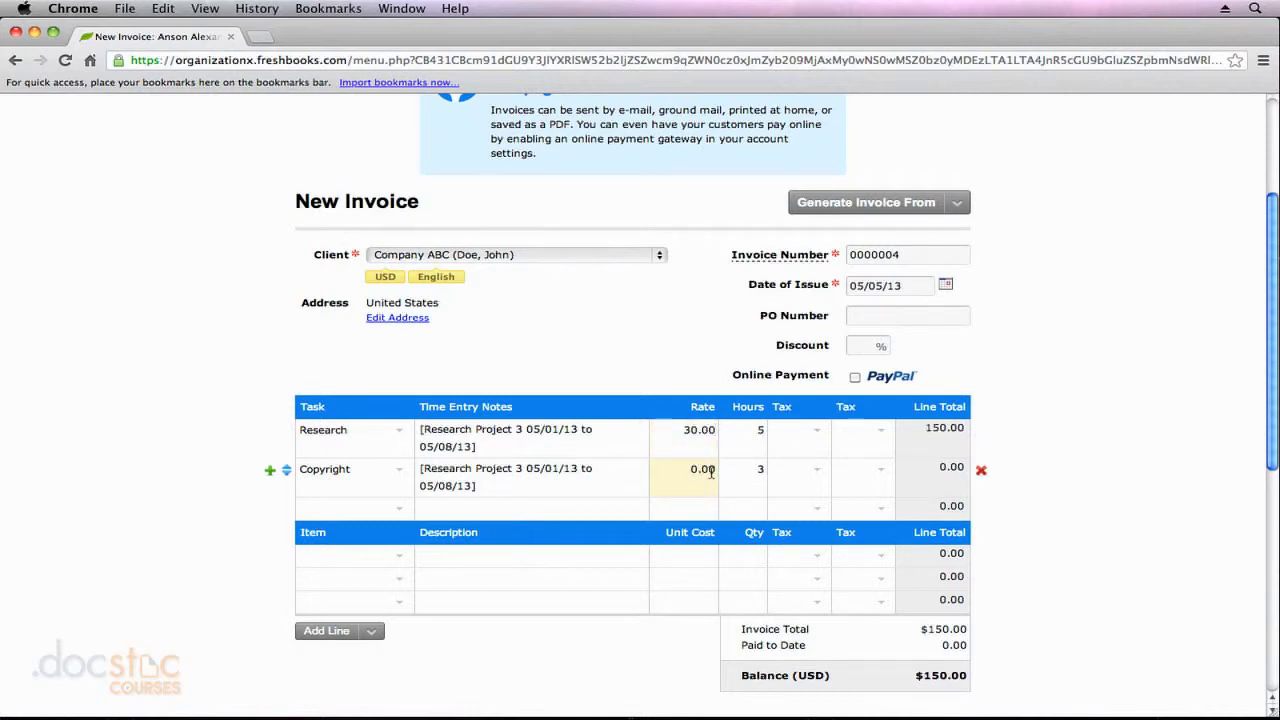
{"action": "key", "text": "BackSpace"}
{"action": "type", "text": "35"}
{"action": "left_click", "coordinate": [1076, 480]}
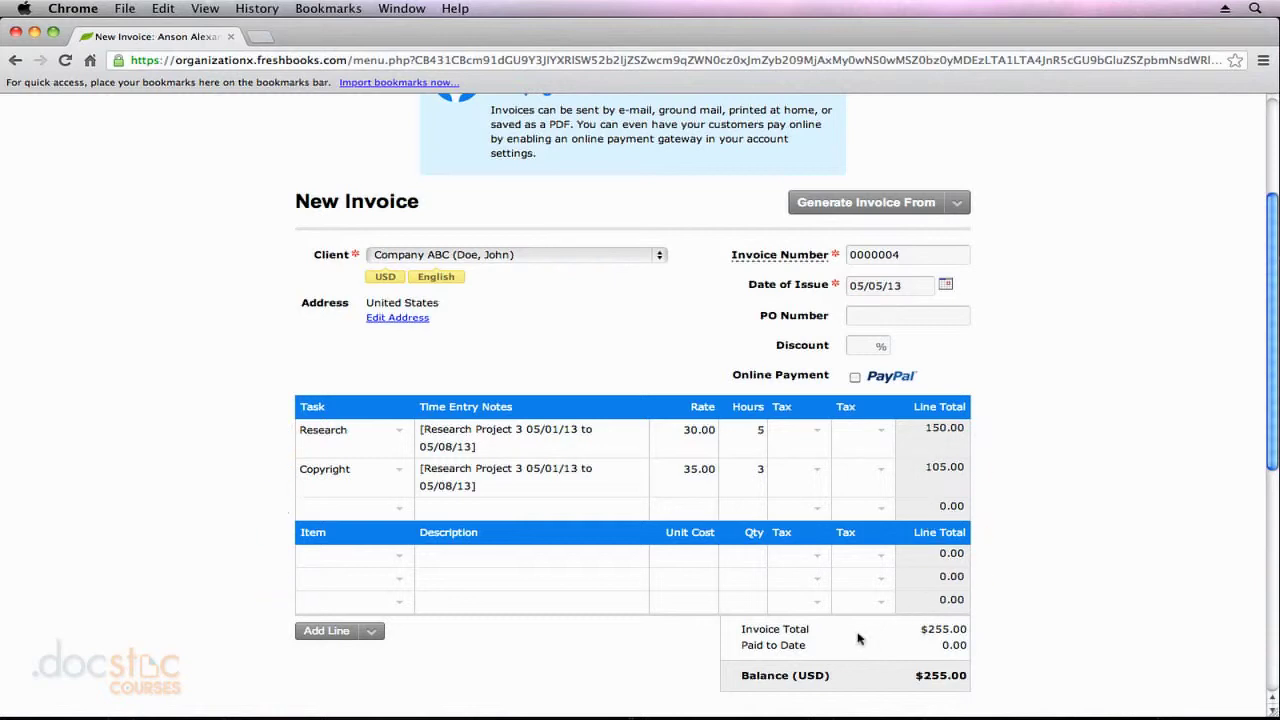
Save the $255.00 invoice 0000004 as a draft.
{"action": "scroll", "coordinate": [1034, 623], "scroll_direction": "down", "scroll_amount": 5}
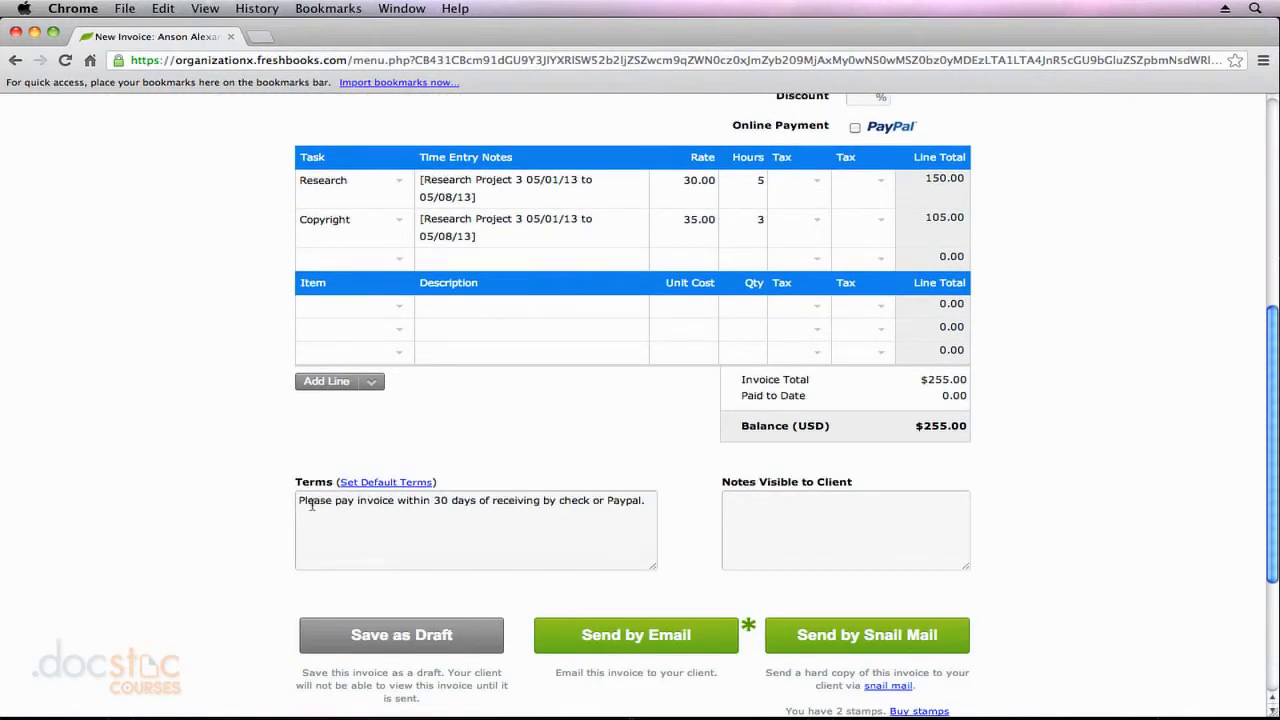
{"action": "left_click_drag", "start_coordinate": [313, 500], "coordinate": [547, 507]}
{"action": "left_click", "coordinate": [641, 472]}
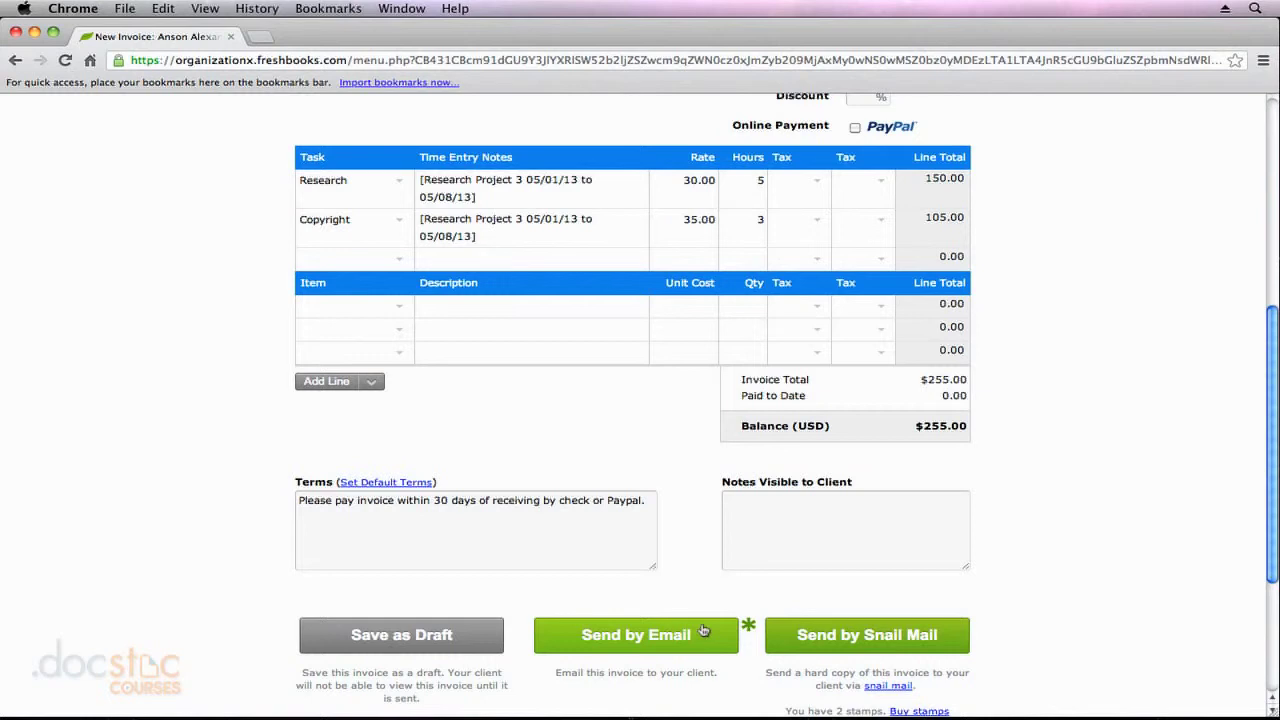
{"action": "left_click", "coordinate": [466, 634]}
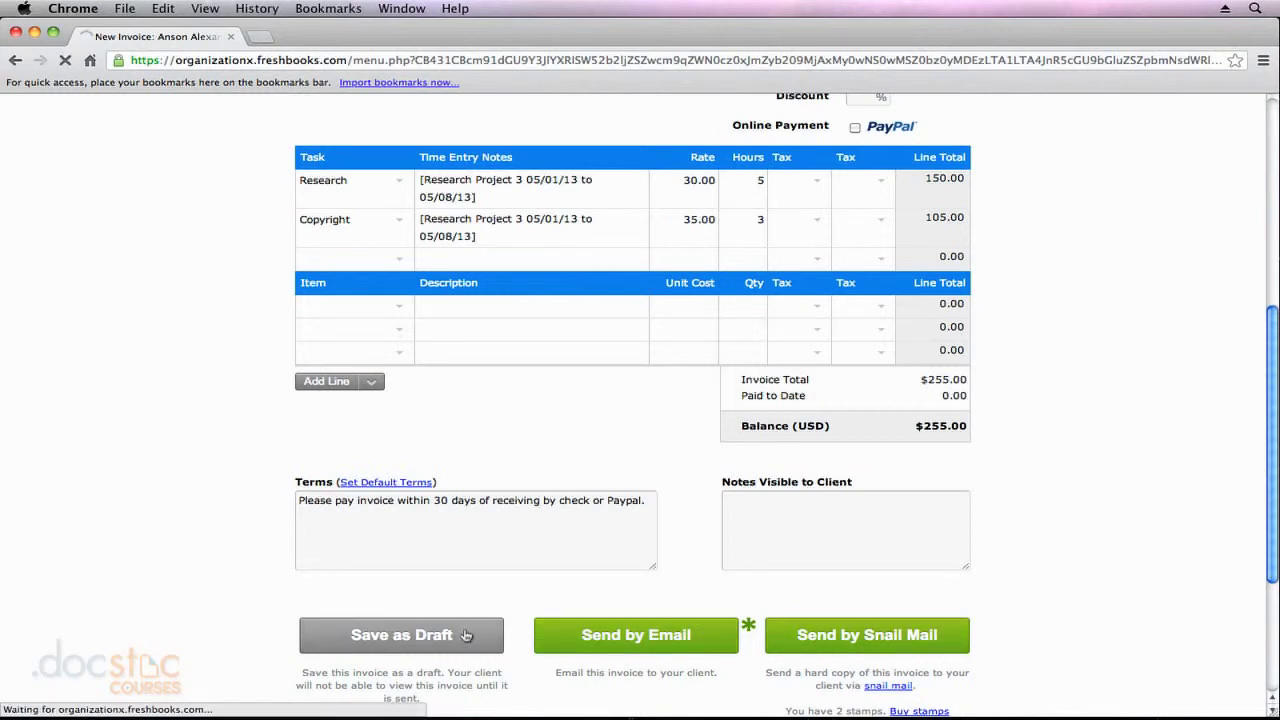